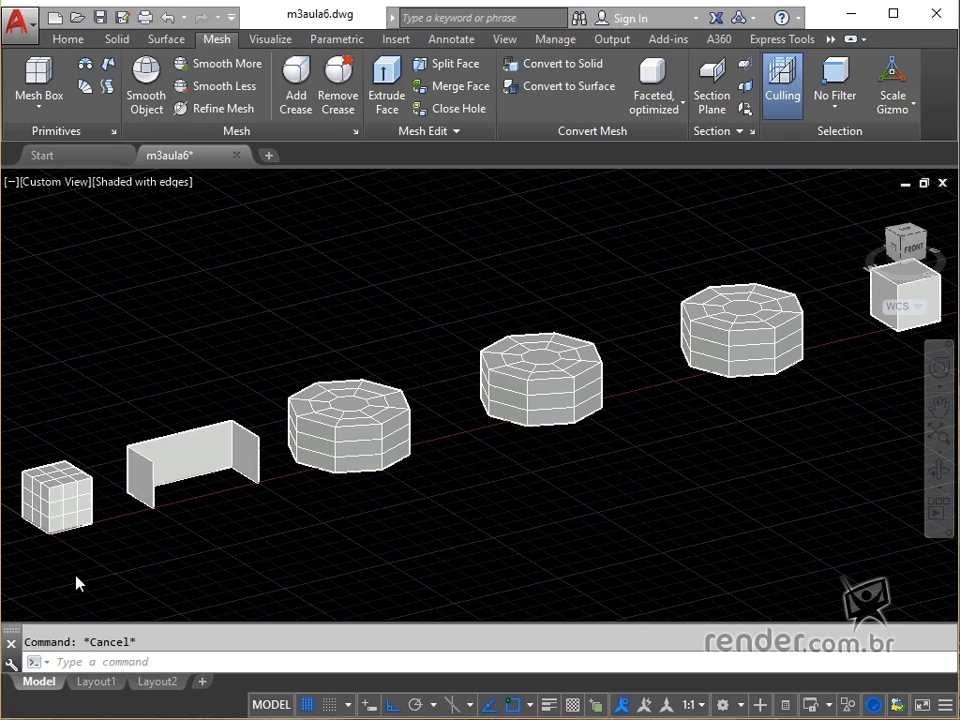
Zoom and pan in until the small 3x3 mesh cube's top fills the viewport
{"action": "scroll", "coordinate": [76, 583], "scroll_direction": "up", "scroll_amount": 2}
{"action": "middle_click_drag", "start_coordinate": [75, 567], "coordinate": [204, 540]}
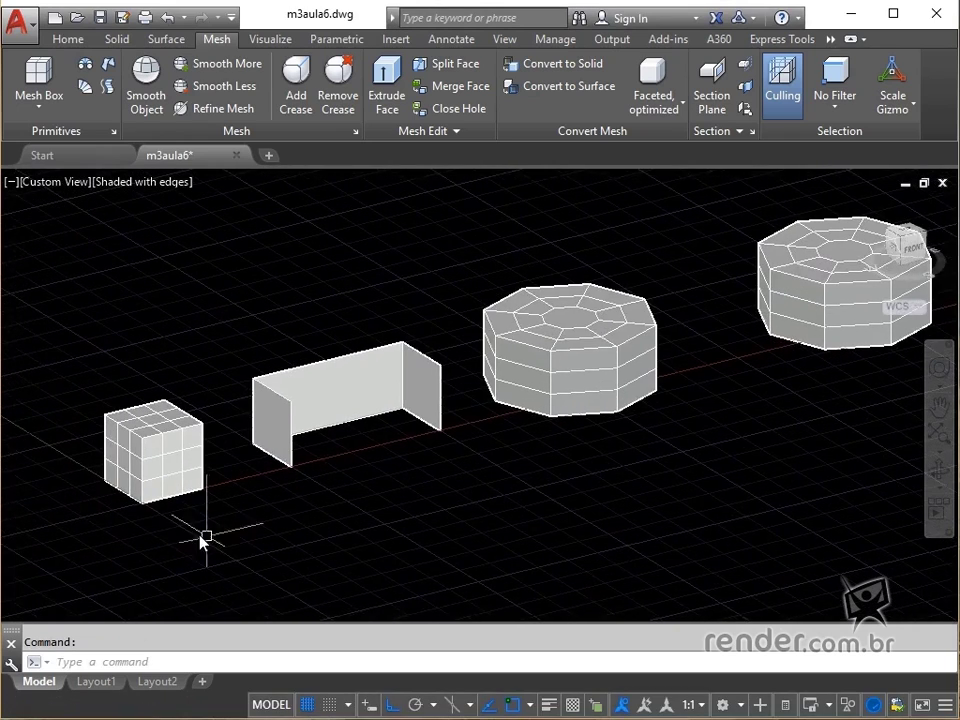
{"action": "scroll", "coordinate": [124, 476], "scroll_direction": "up", "scroll_amount": 4}
{"action": "middle_click_drag", "start_coordinate": [133, 477], "coordinate": [214, 508]}
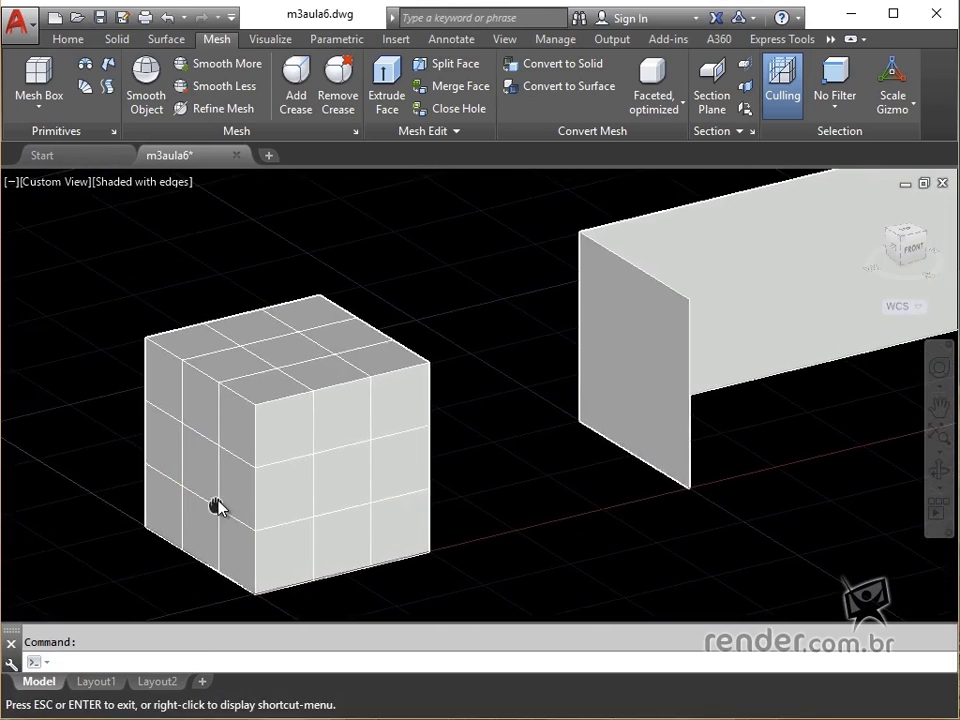
{"action": "scroll", "coordinate": [230, 503], "scroll_direction": "up", "scroll_amount": 3}
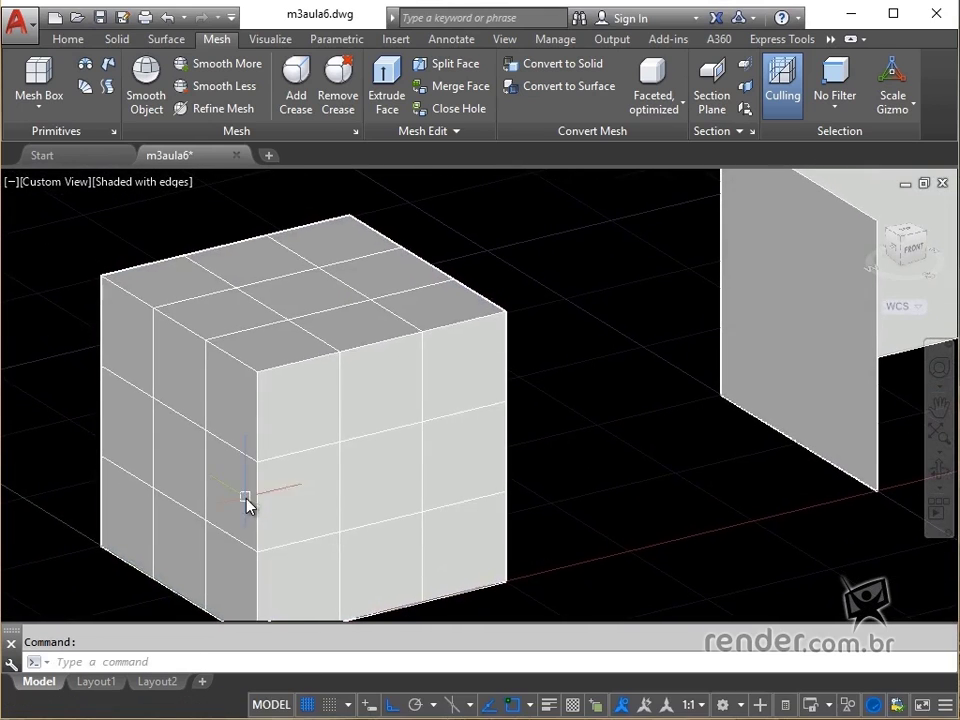
{"action": "scroll", "coordinate": [372, 395], "scroll_direction": "up", "scroll_amount": 2}
{"action": "middle_click_drag", "start_coordinate": [377, 377], "coordinate": [557, 493]}
{"action": "scroll", "coordinate": [441, 405], "scroll_direction": "up", "scroll_amount": 2}
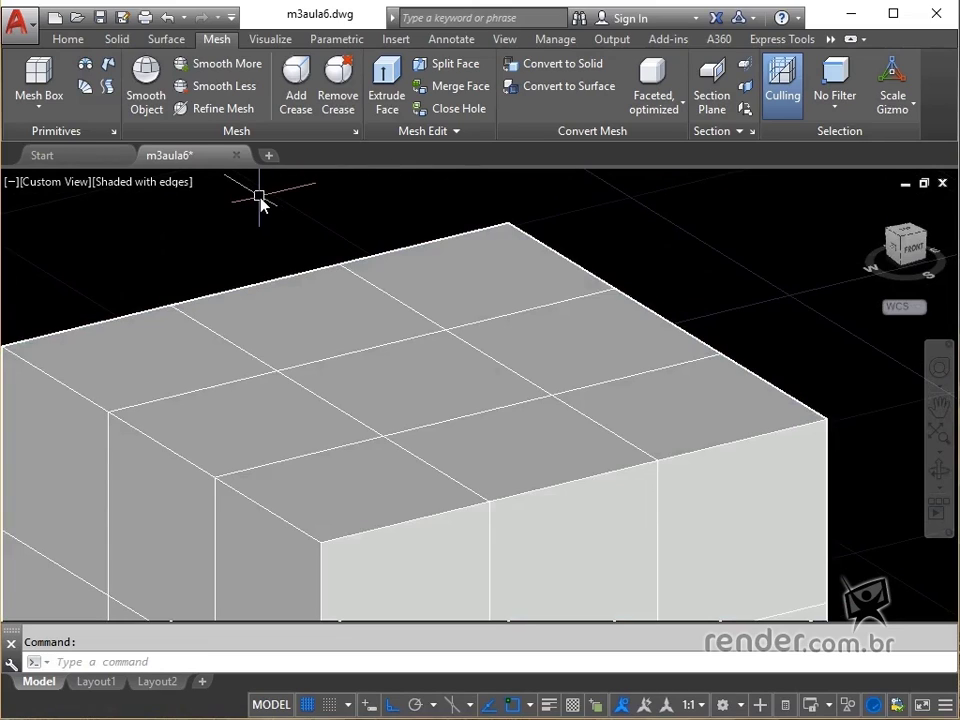
Switch to 2D Wireframe and split the cube's centre top face with a slanted edge
{"action": "left_click", "coordinate": [171, 184]}
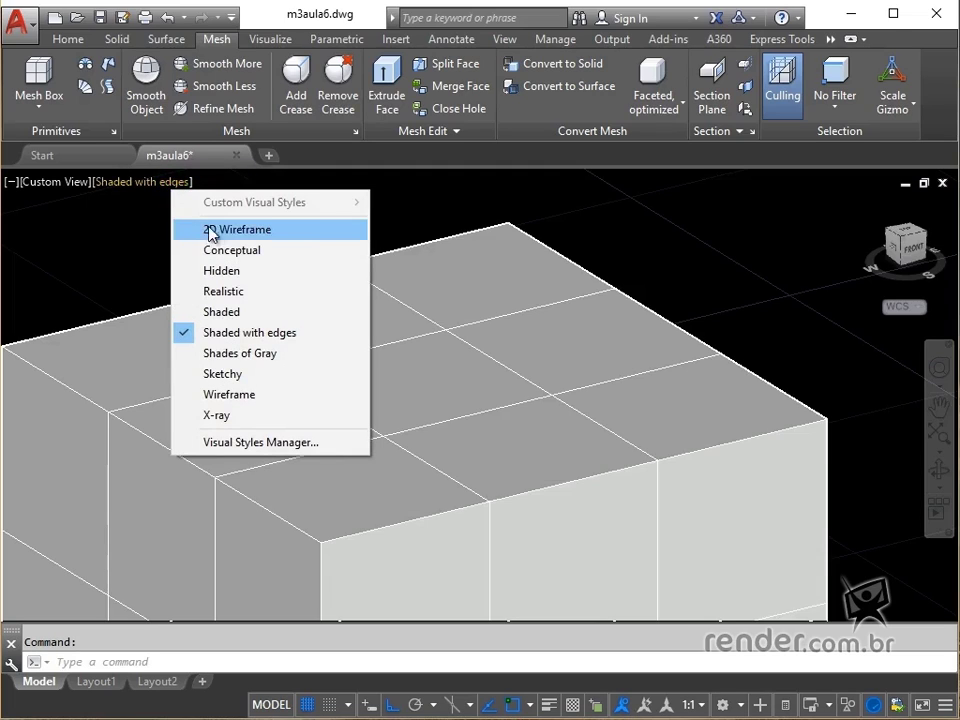
{"action": "left_click", "coordinate": [313, 240]}
{"action": "left_click", "coordinate": [424, 66]}
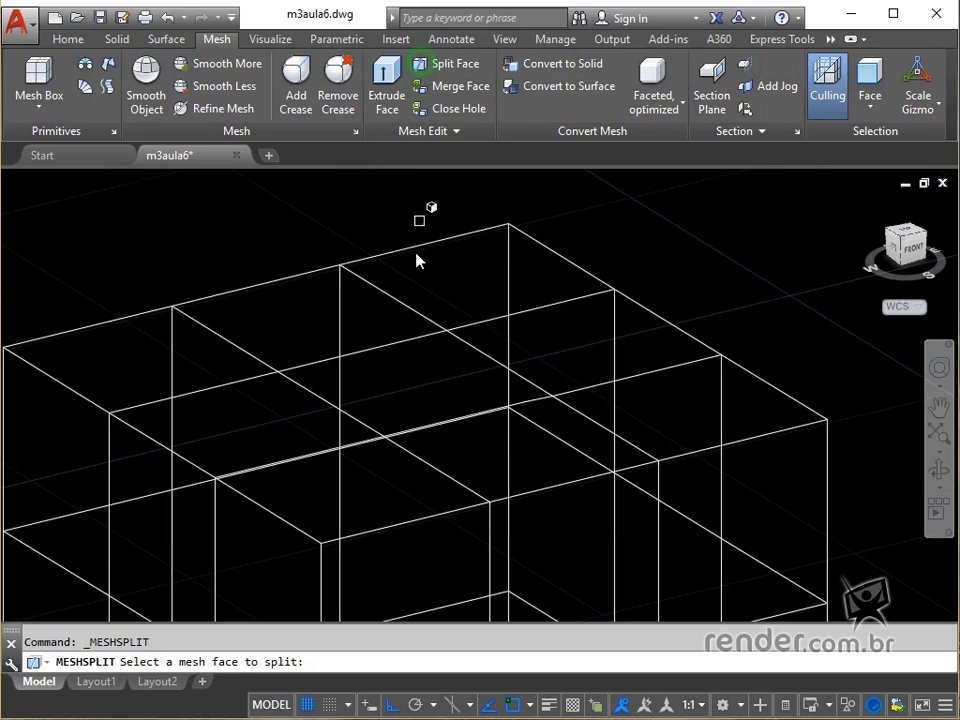
{"action": "left_click", "coordinate": [412, 354]}
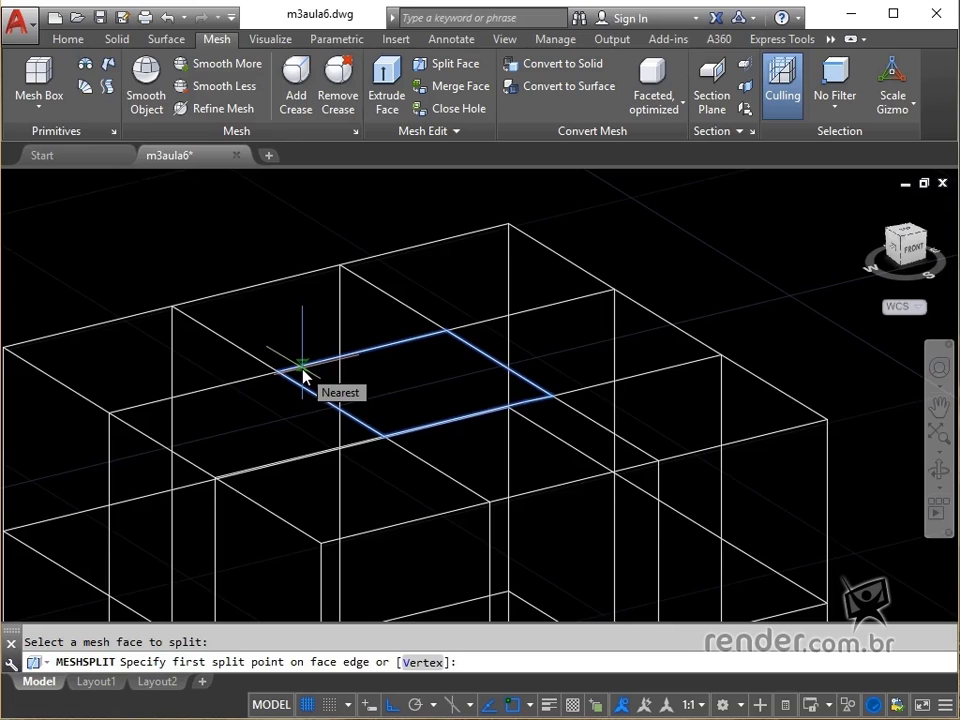
{"action": "left_click", "coordinate": [303, 370]}
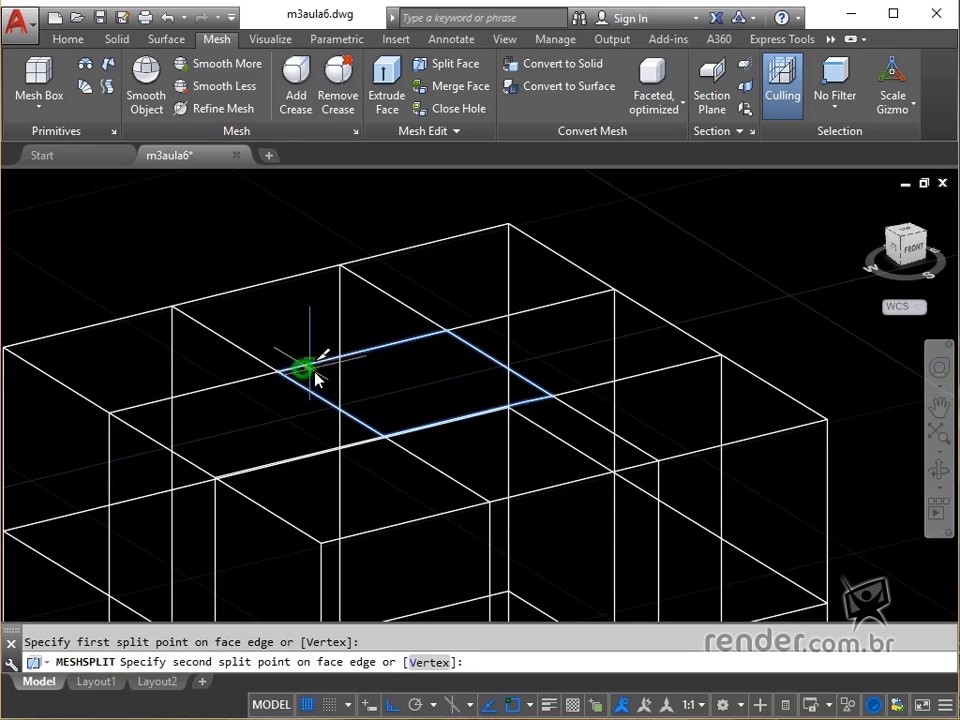
{"action": "left_click", "coordinate": [538, 400]}
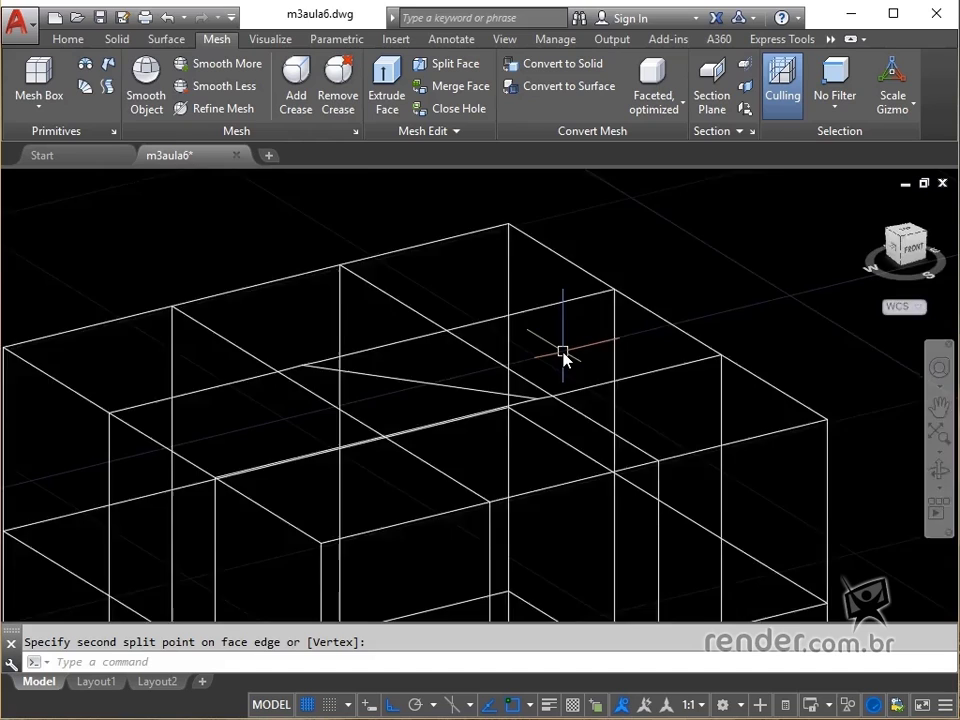
{"action": "scroll", "coordinate": [560, 362], "scroll_direction": "up", "scroll_amount": 3}
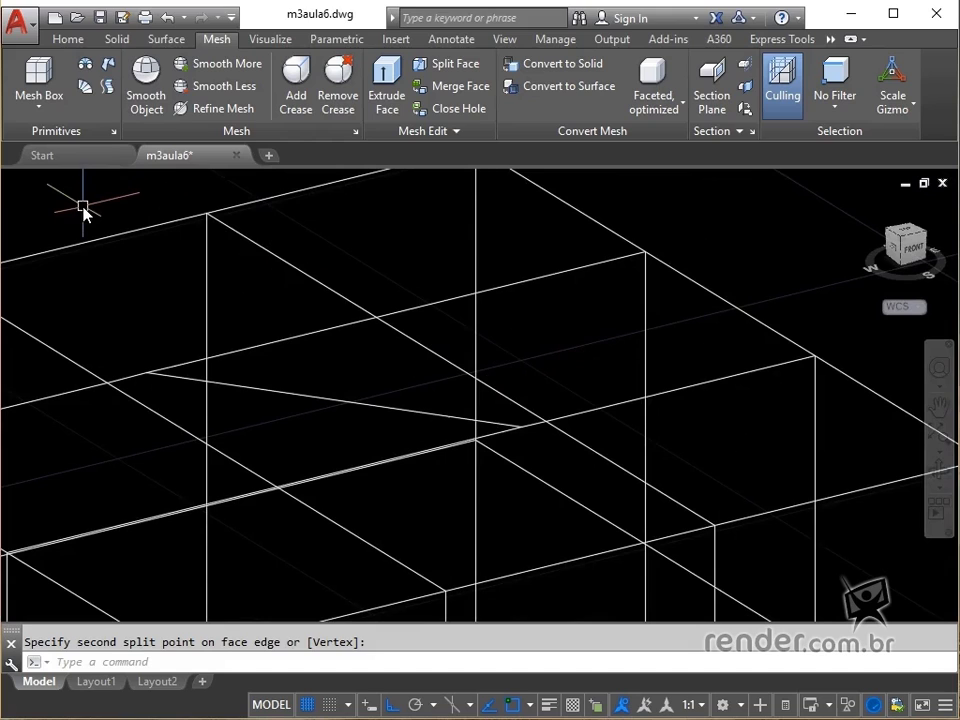
Merge the upper half and lower triangular face of the split top face into one face
{"action": "left_click", "coordinate": [436, 90]}
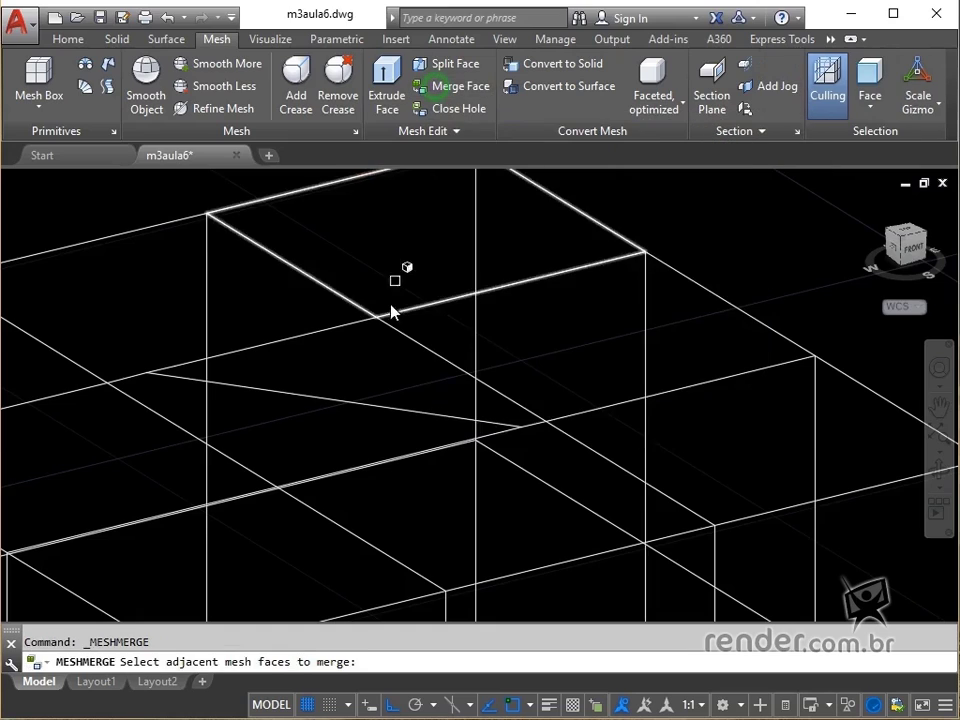
{"action": "left_click", "coordinate": [378, 362]}
{"action": "left_click", "coordinate": [345, 434]}
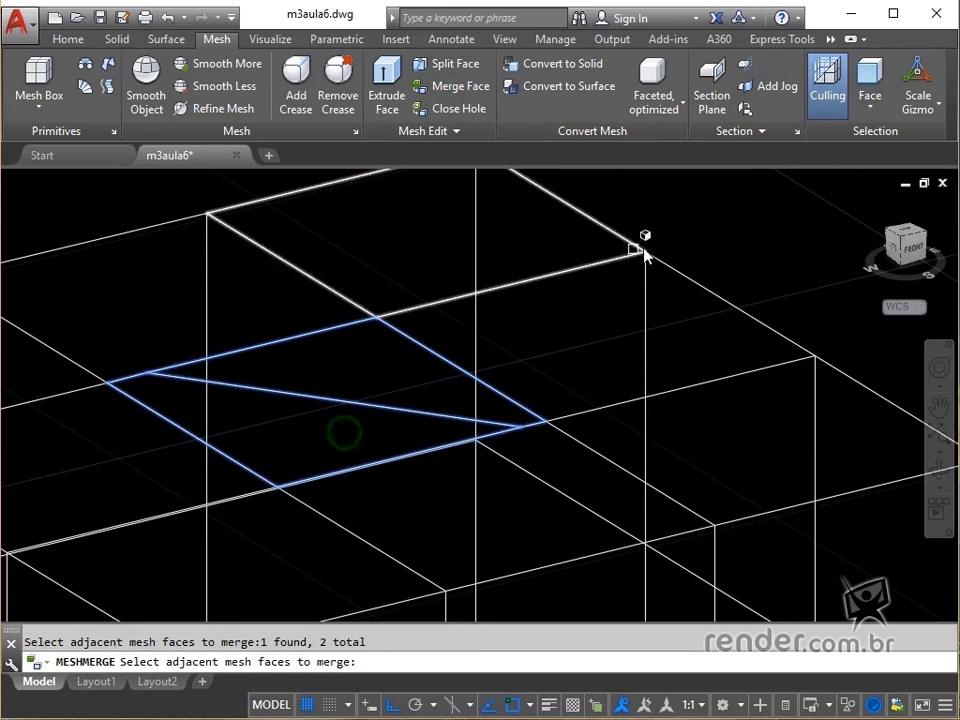
{"action": "key", "text": "Return"}
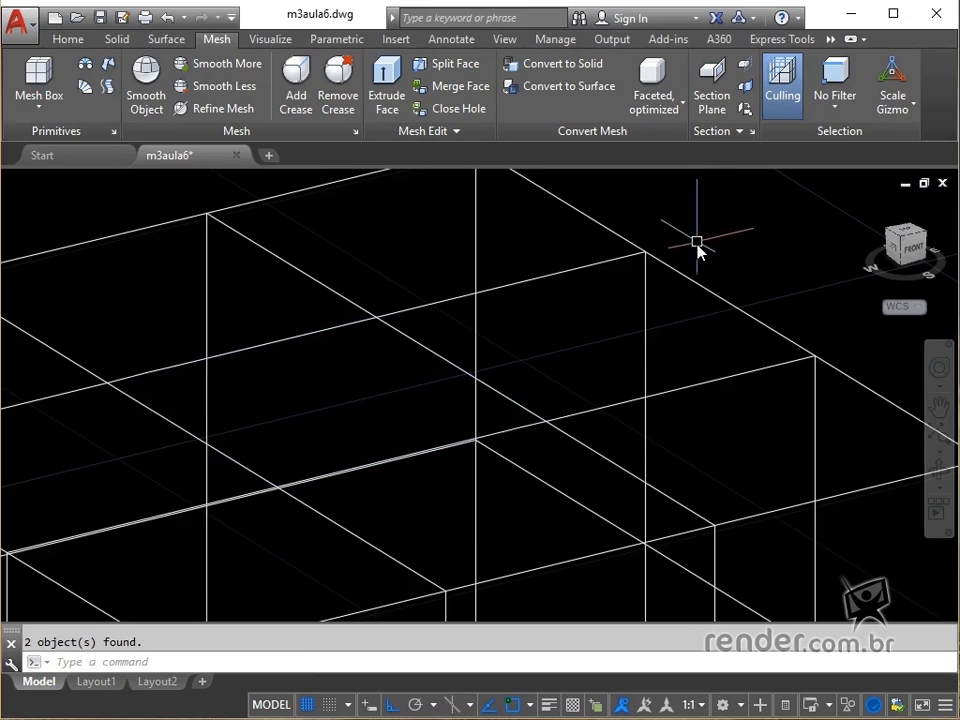
Pan and zoom out to frame the open U-shaped mesh panel
{"action": "scroll", "coordinate": [693, 252], "scroll_direction": "down", "scroll_amount": 3}
{"action": "scroll", "coordinate": [685, 275], "scroll_direction": "up", "scroll_amount": 1}
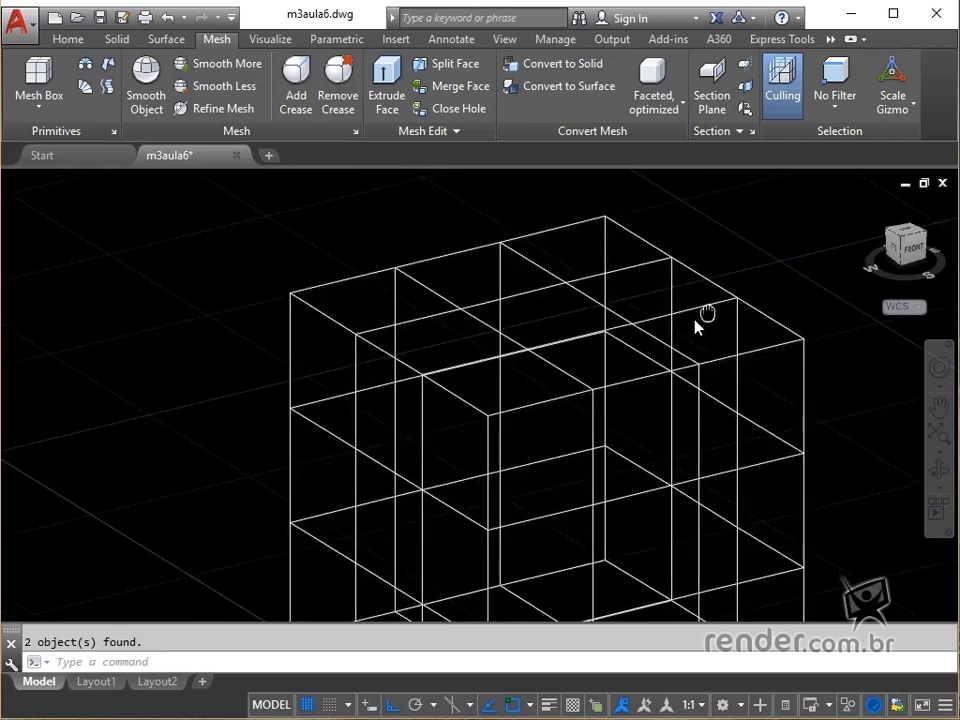
{"action": "middle_click_drag", "start_coordinate": [697, 326], "coordinate": [296, 360]}
{"action": "middle_click_drag", "start_coordinate": [604, 399], "coordinate": [196, 505]}
{"action": "scroll", "coordinate": [240, 465], "scroll_direction": "down", "scroll_amount": 4}
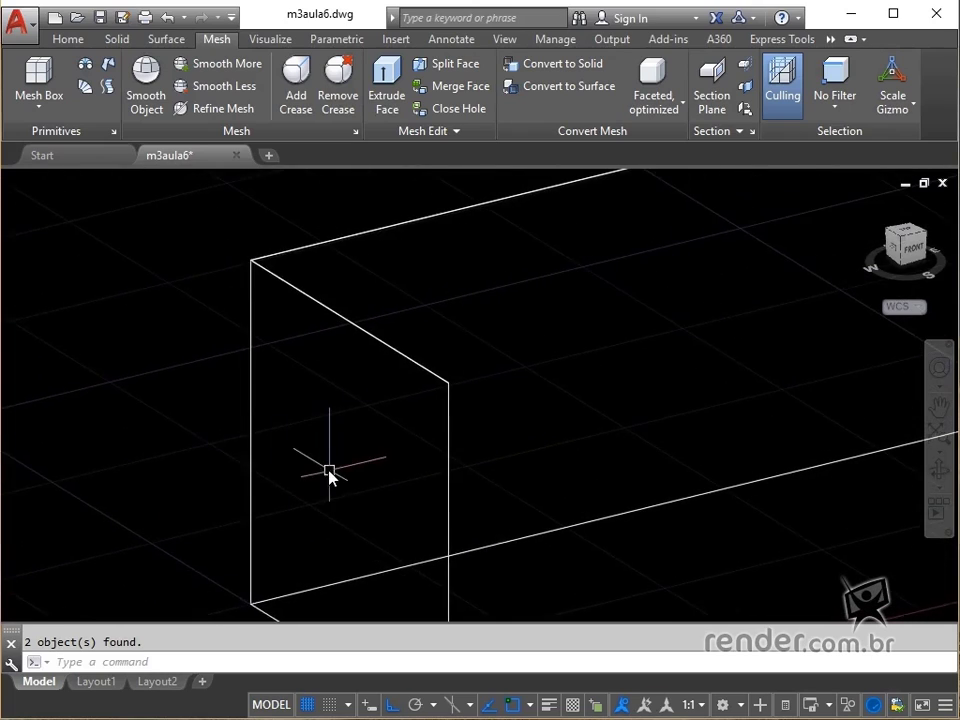
{"action": "middle_click_drag", "start_coordinate": [192, 428], "coordinate": [178, 443]}
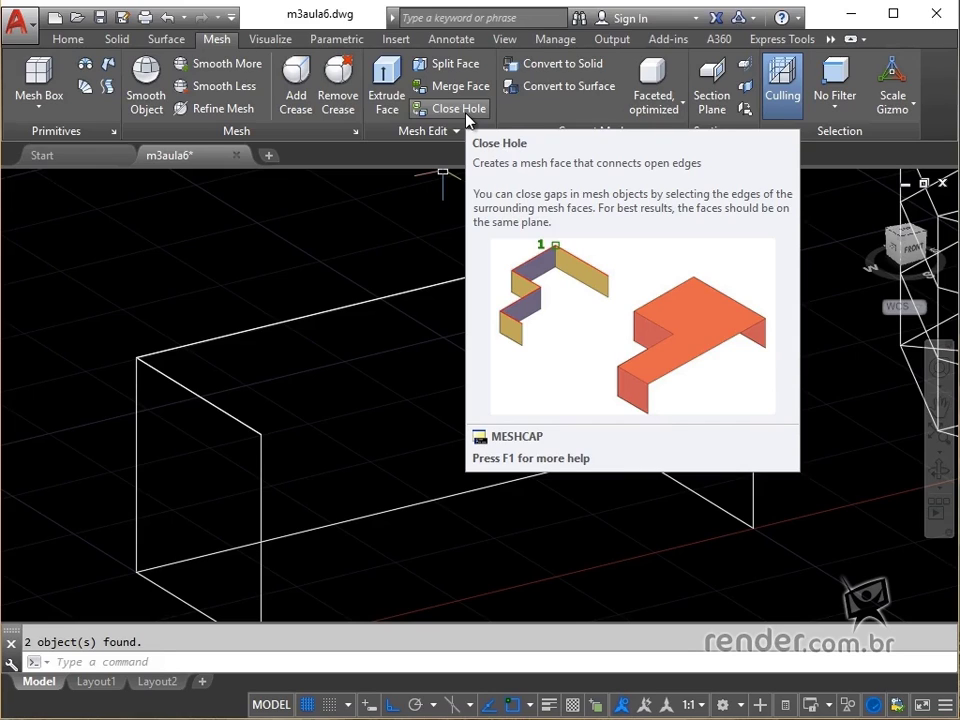
Cap the mesh panel's open top with Close Hole, picking the edge chain
{"action": "left_click", "coordinate": [462, 112]}
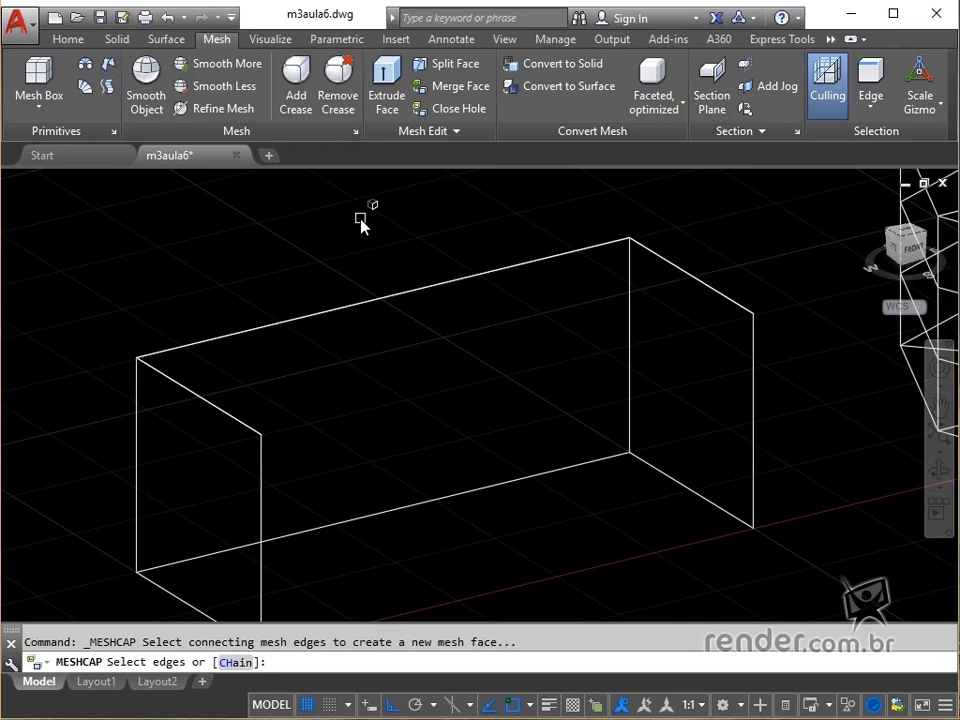
{"action": "type", "text": "ch"}
{"action": "key", "text": "Return"}
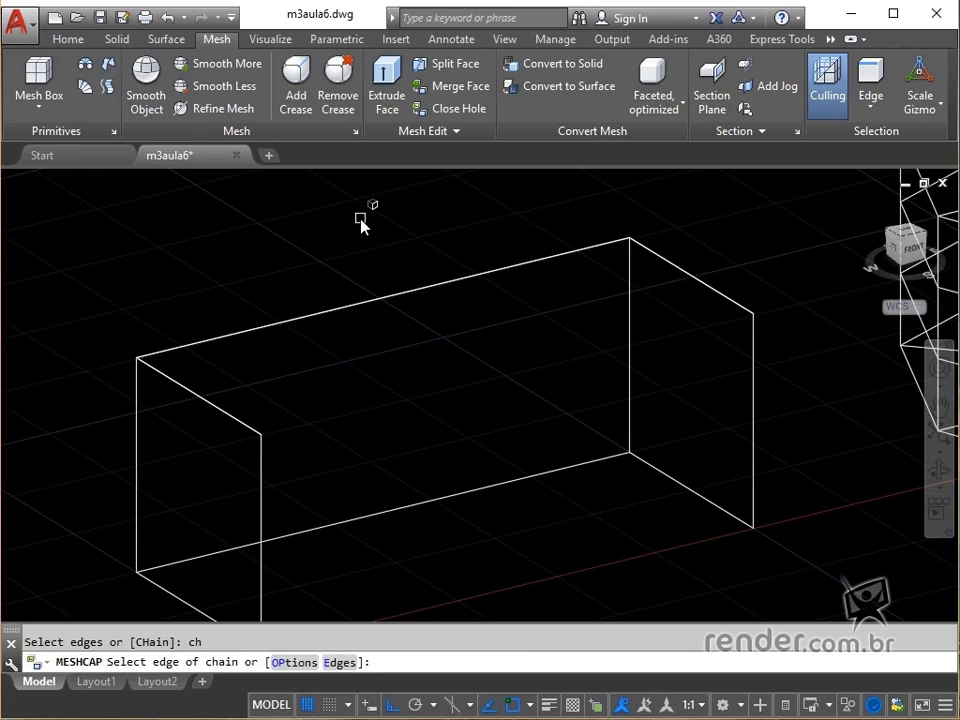
{"action": "left_click", "coordinate": [357, 304]}
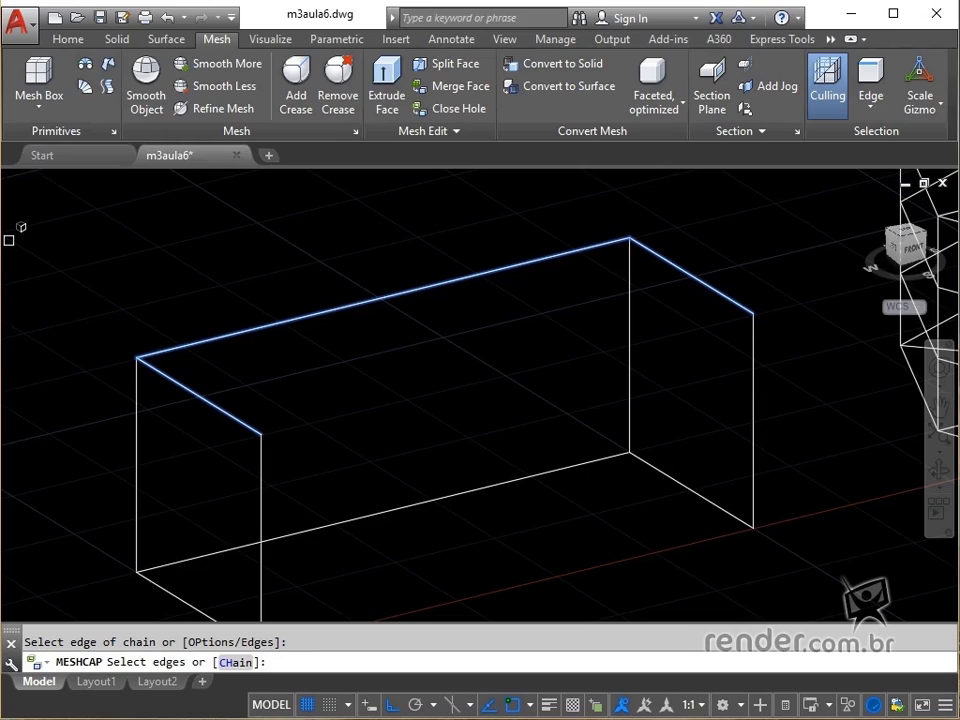
{"action": "key", "text": "Return"}
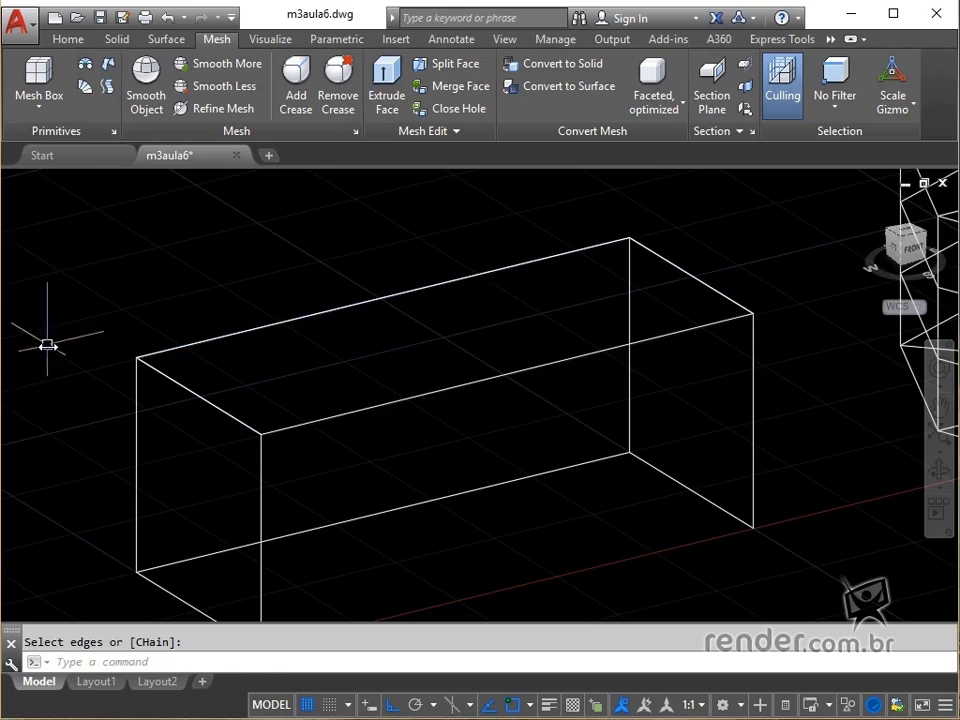
Pan and zoom out to bring the octagonal mesh into view beside the panel
{"action": "middle_click_drag", "start_coordinate": [105, 406], "coordinate": [75, 407]}
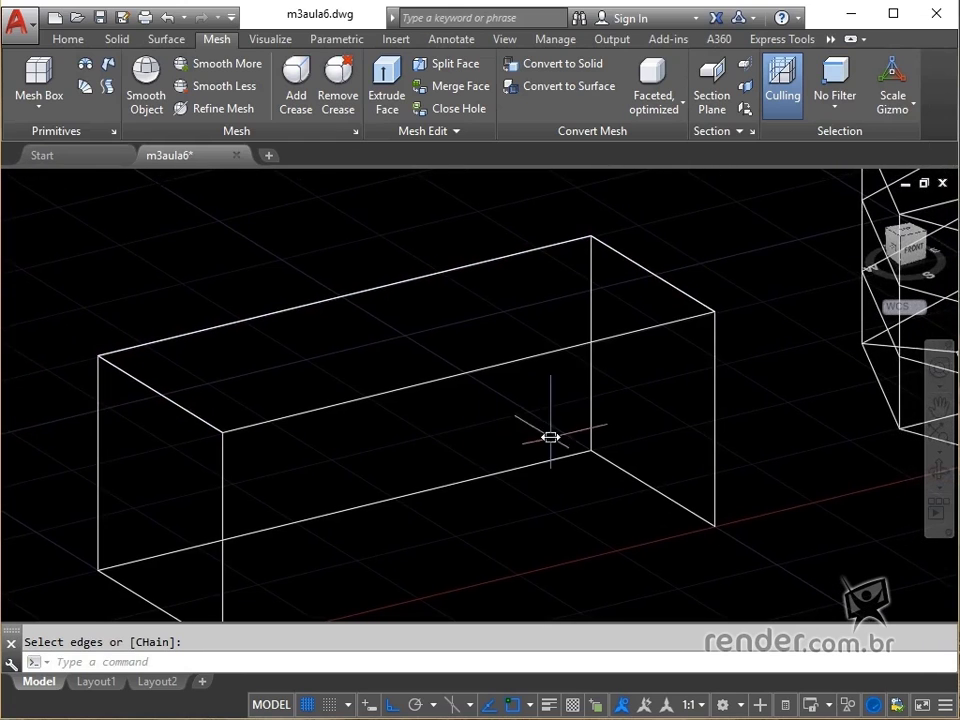
{"action": "middle_click_drag", "start_coordinate": [553, 435], "coordinate": [529, 433]}
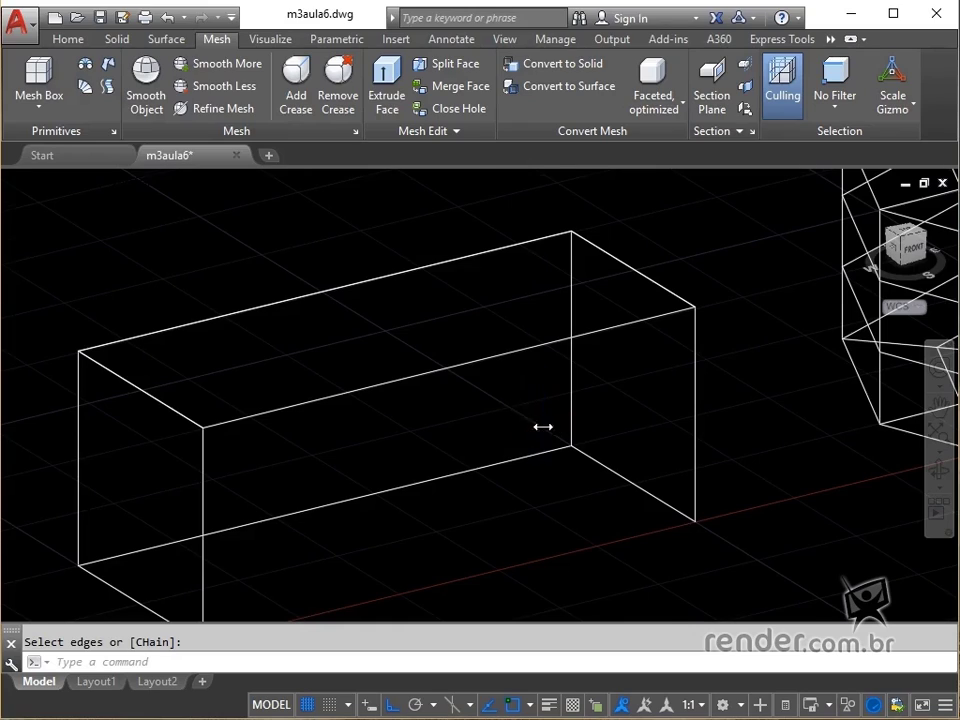
{"action": "scroll", "coordinate": [544, 426], "scroll_direction": "down", "scroll_amount": 2}
{"action": "middle_click_drag", "start_coordinate": [701, 443], "coordinate": [572, 434]}
Zoom to the octagonal mesh top and start Collapse Face or Edge from the expanded Mesh Edit panel
{"action": "middle_click_drag", "start_coordinate": [677, 467], "coordinate": [496, 536]}
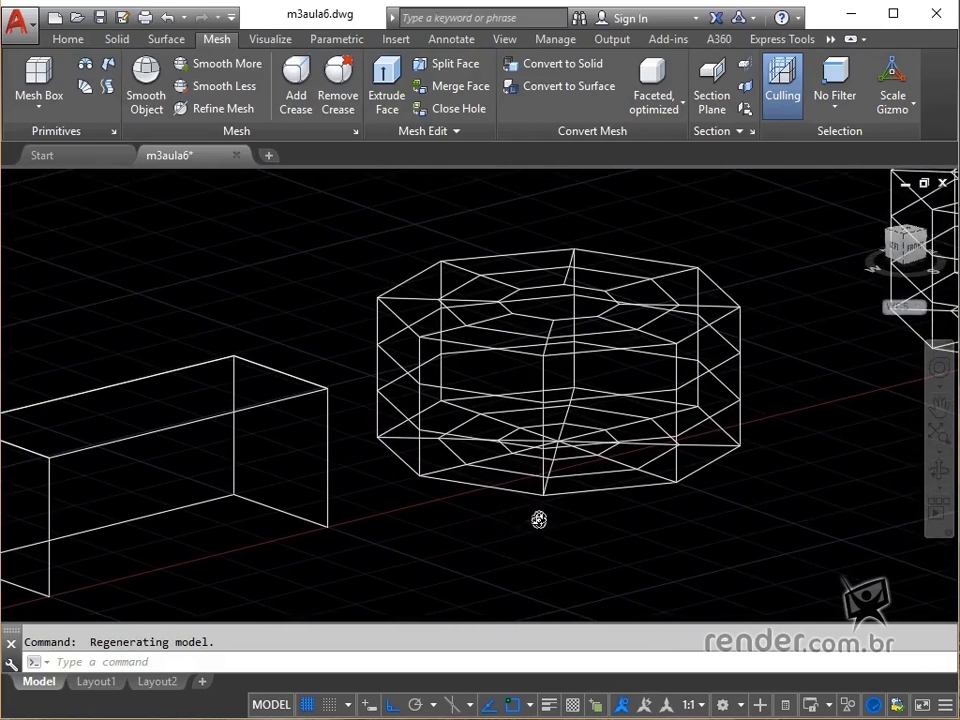
{"action": "scroll", "coordinate": [546, 414], "scroll_direction": "up", "scroll_amount": 3}
{"action": "scroll", "coordinate": [572, 326], "scroll_direction": "up", "scroll_amount": 4}
{"action": "middle_click_drag", "start_coordinate": [568, 330], "coordinate": [592, 436], "text": "shift"}
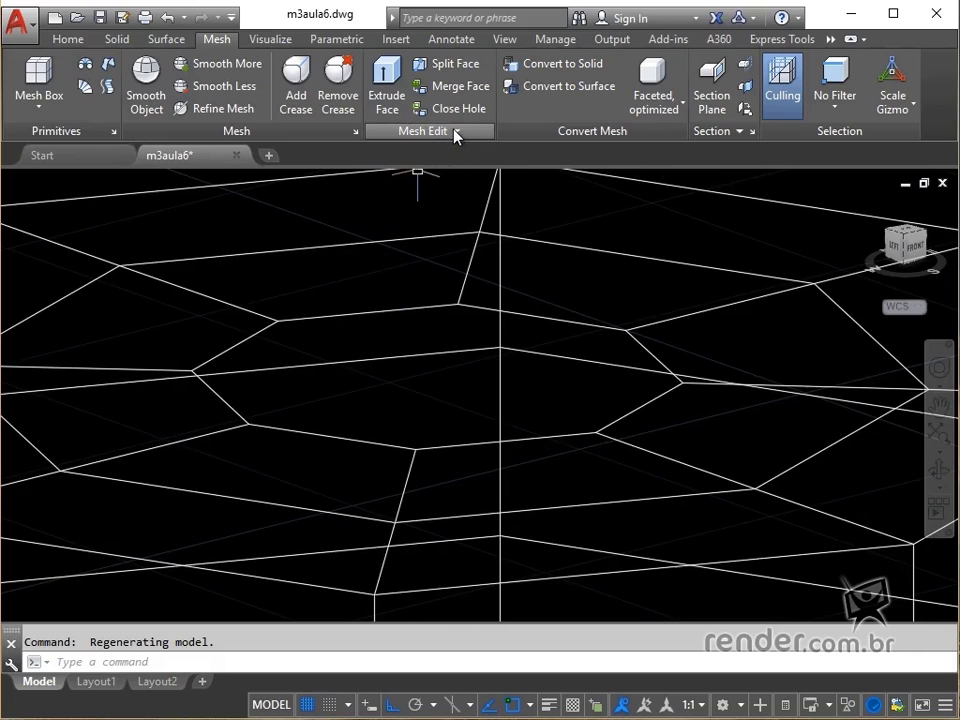
{"action": "left_click", "coordinate": [453, 131]}
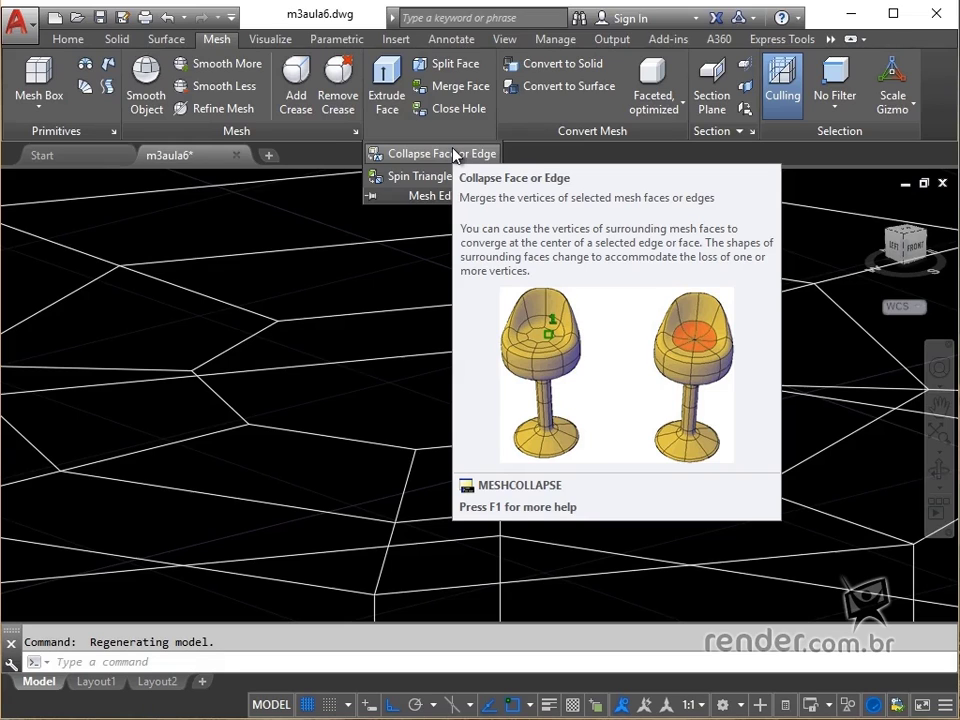
{"action": "left_click", "coordinate": [453, 154]}
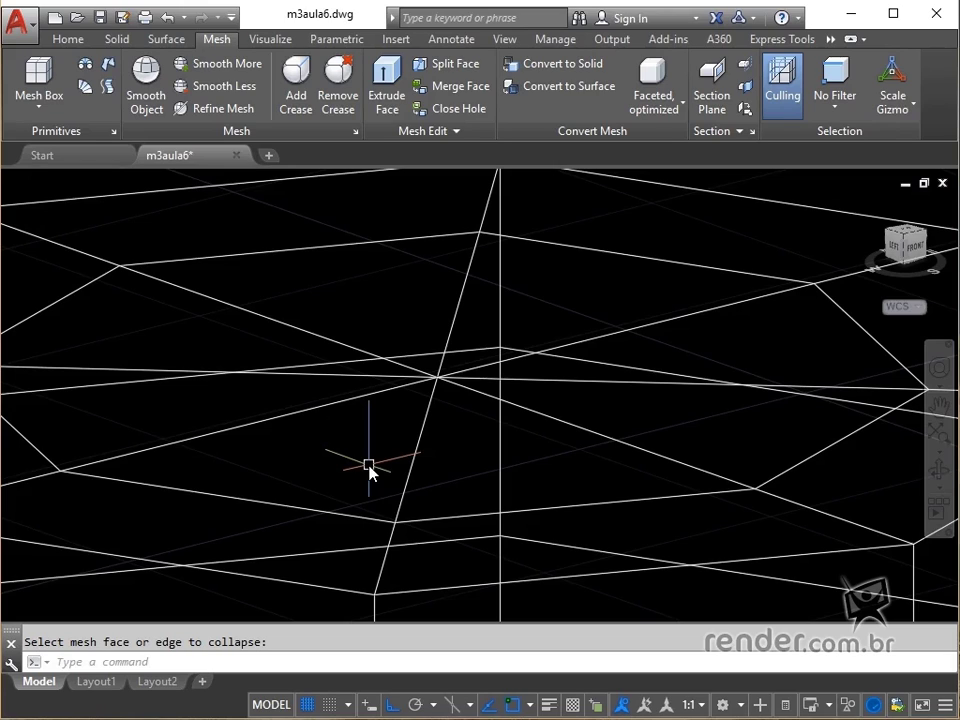
{"action": "scroll", "coordinate": [389, 440], "scroll_direction": "down", "scroll_amount": 5}
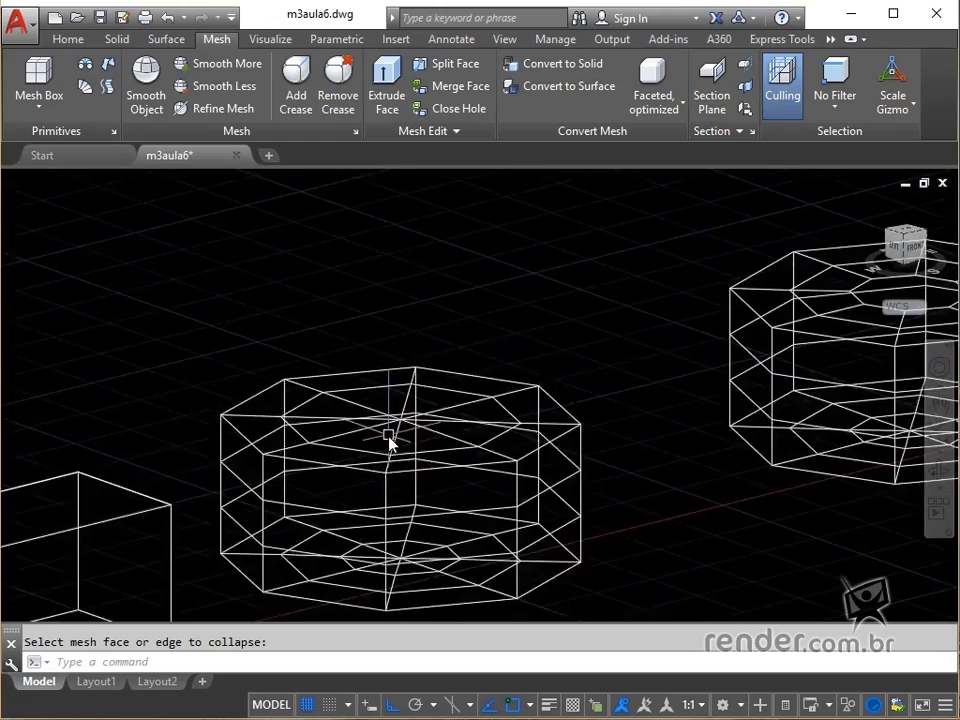
{"action": "scroll", "coordinate": [389, 440], "scroll_direction": "down", "scroll_amount": 3}
{"action": "middle_click_drag", "start_coordinate": [504, 429], "coordinate": [199, 399]}
{"action": "middle_click_drag", "start_coordinate": [446, 465], "coordinate": [323, 513]}
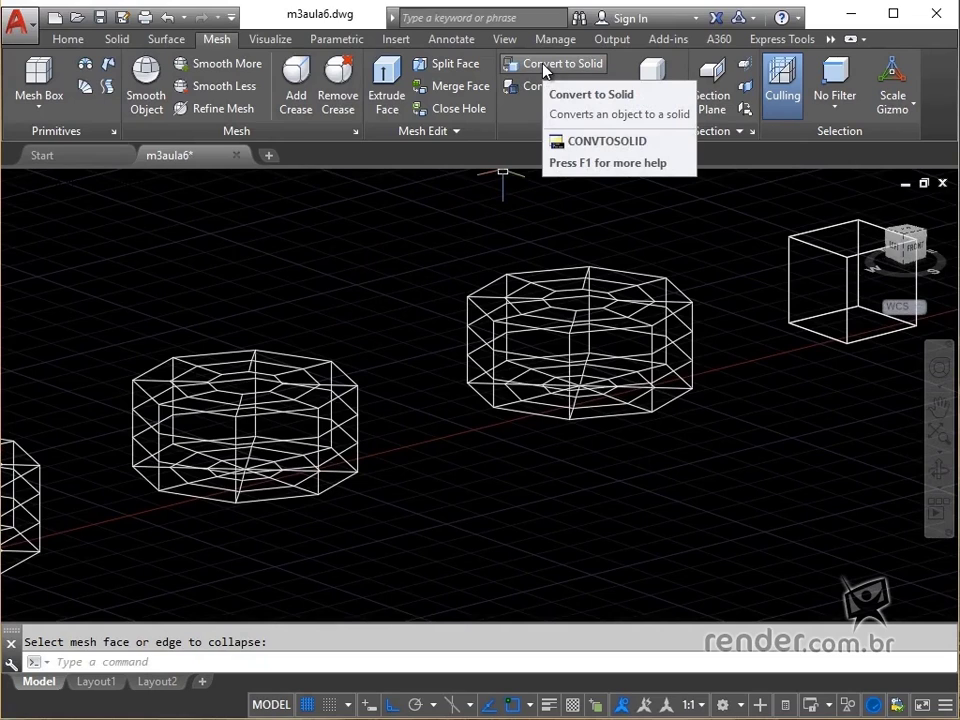
Convert the left octagonal mesh into a solid
{"action": "left_click", "coordinate": [545, 68]}
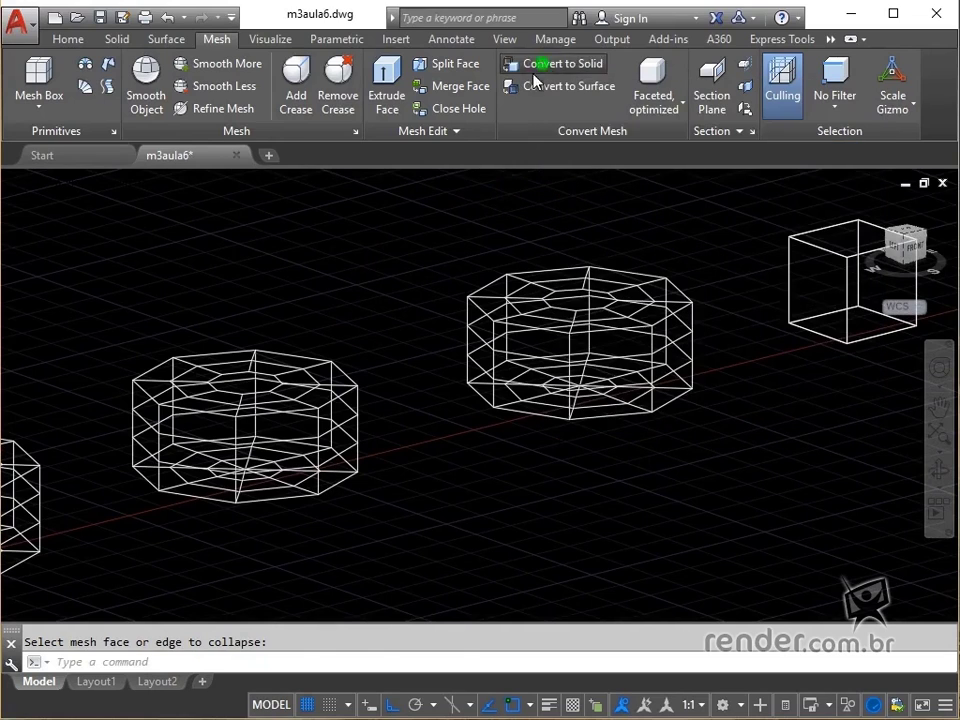
{"action": "left_click", "coordinate": [90, 288]}
{"action": "left_click", "coordinate": [365, 528]}
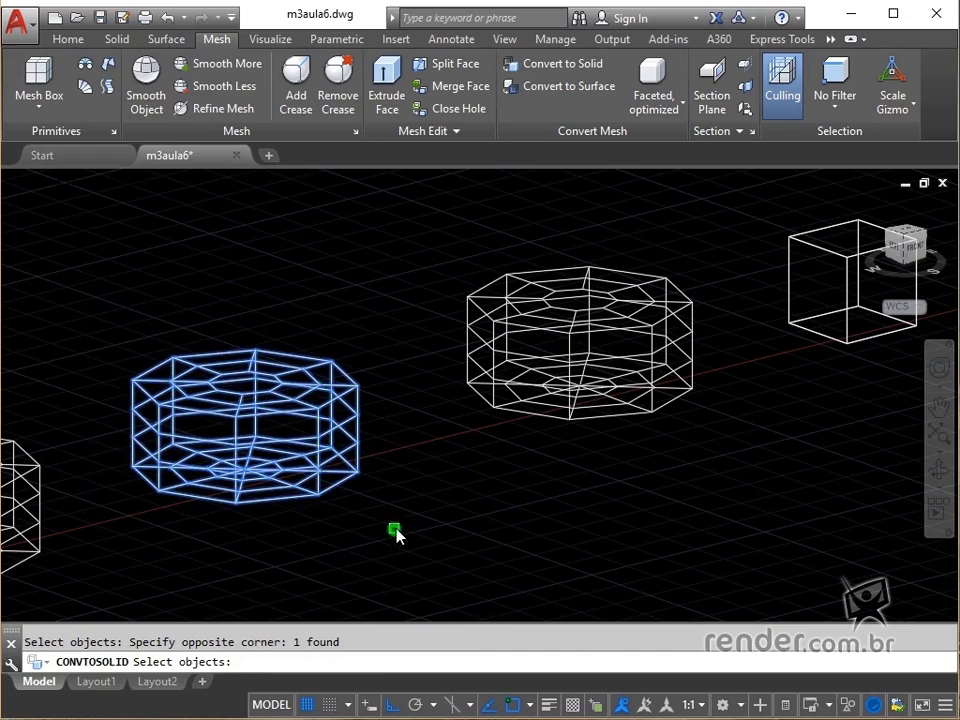
{"action": "key", "text": "Return"}
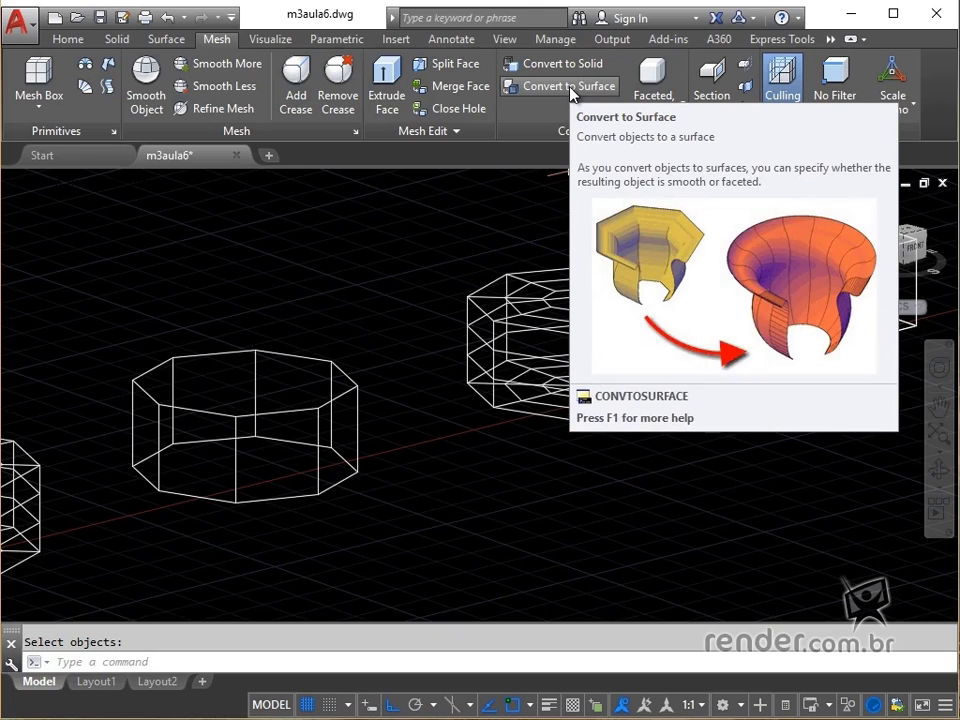
Convert the middle octagonal mesh into a surface
{"action": "left_click", "coordinate": [571, 90]}
{"action": "left_click", "coordinate": [459, 229]}
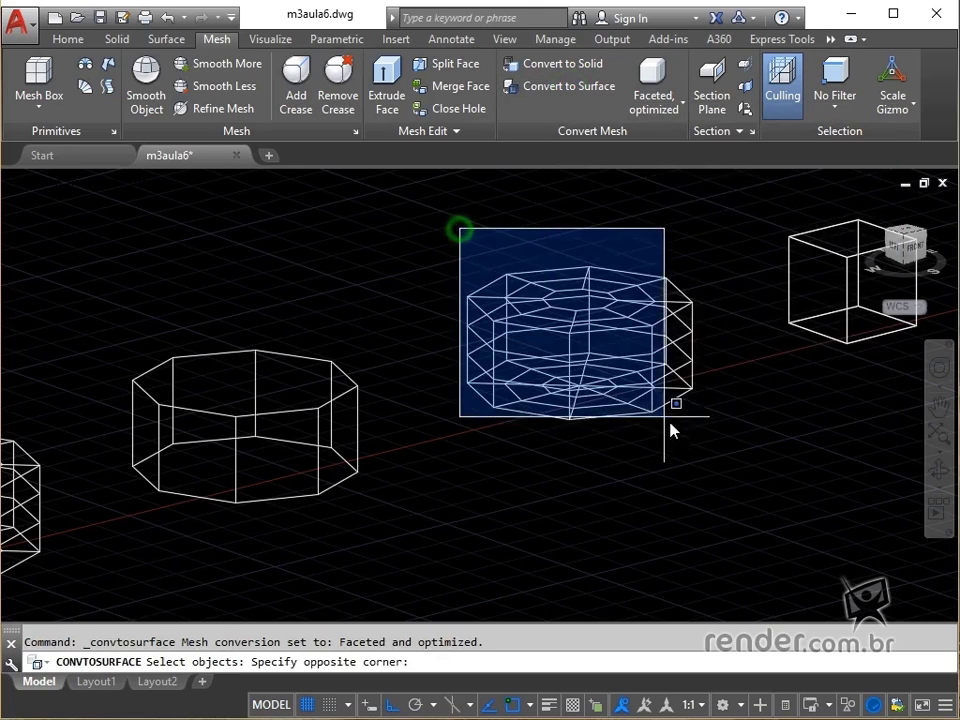
{"action": "left_click", "coordinate": [705, 445]}
{"action": "key", "text": "Return"}
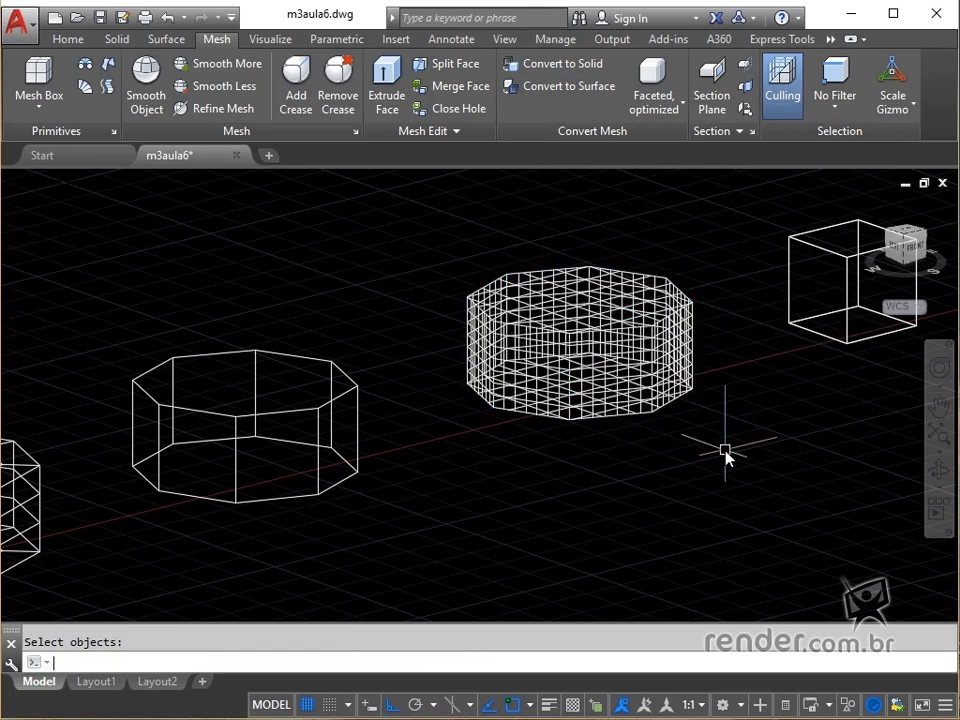
Try converting the cube to a solid (its 6 objects are rejected), then select its right face
{"action": "middle_click_drag", "start_coordinate": [742, 420], "coordinate": [441, 471]}
{"action": "scroll", "coordinate": [569, 309], "scroll_direction": "up", "scroll_amount": 2}
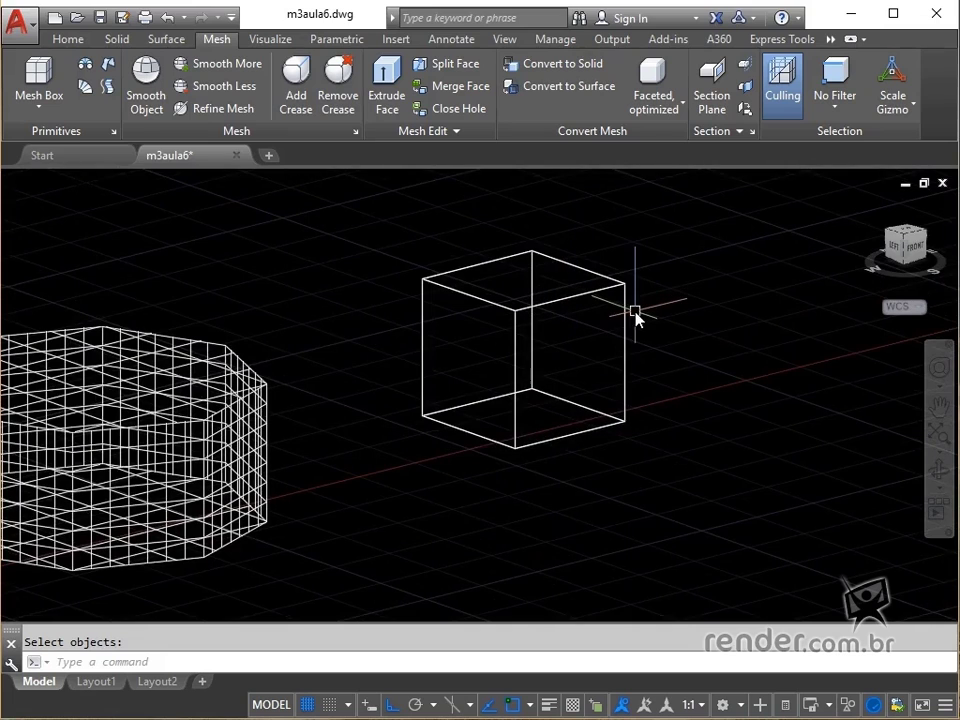
{"action": "scroll", "coordinate": [673, 311], "scroll_direction": "up", "scroll_amount": 2}
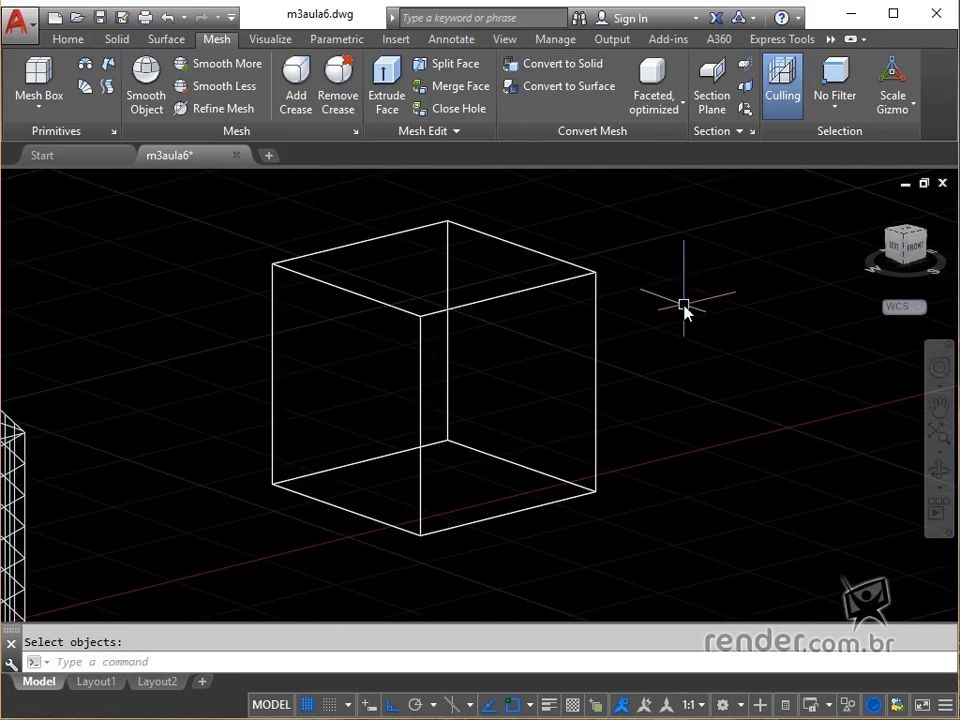
{"action": "middle_click_drag", "start_coordinate": [686, 313], "coordinate": [690, 330]}
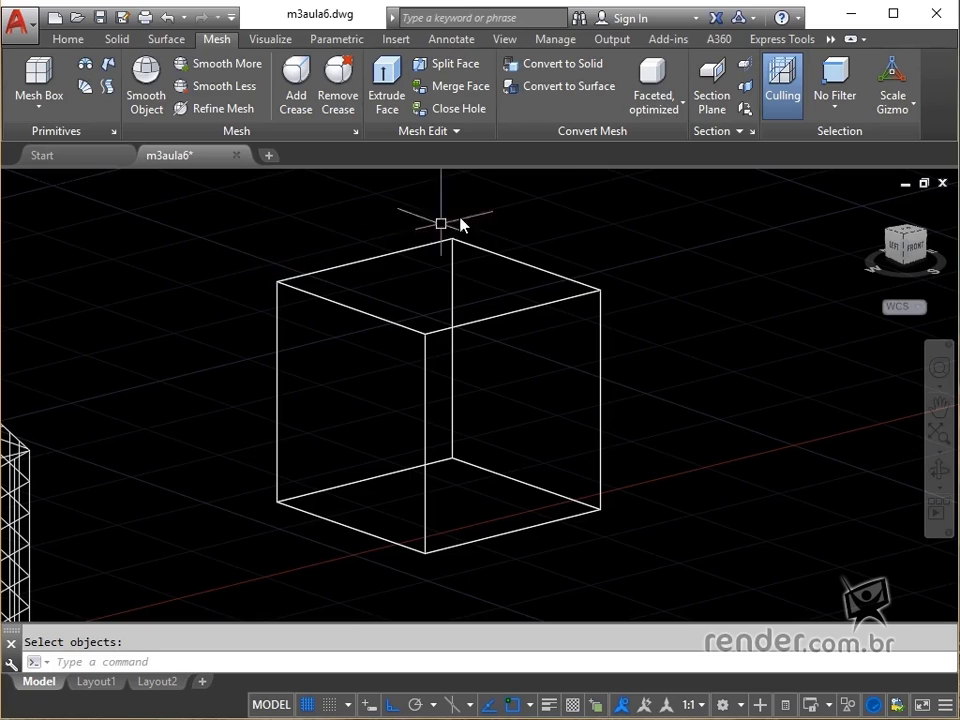
{"action": "left_click", "coordinate": [551, 73]}
{"action": "left_click", "coordinate": [218, 198]}
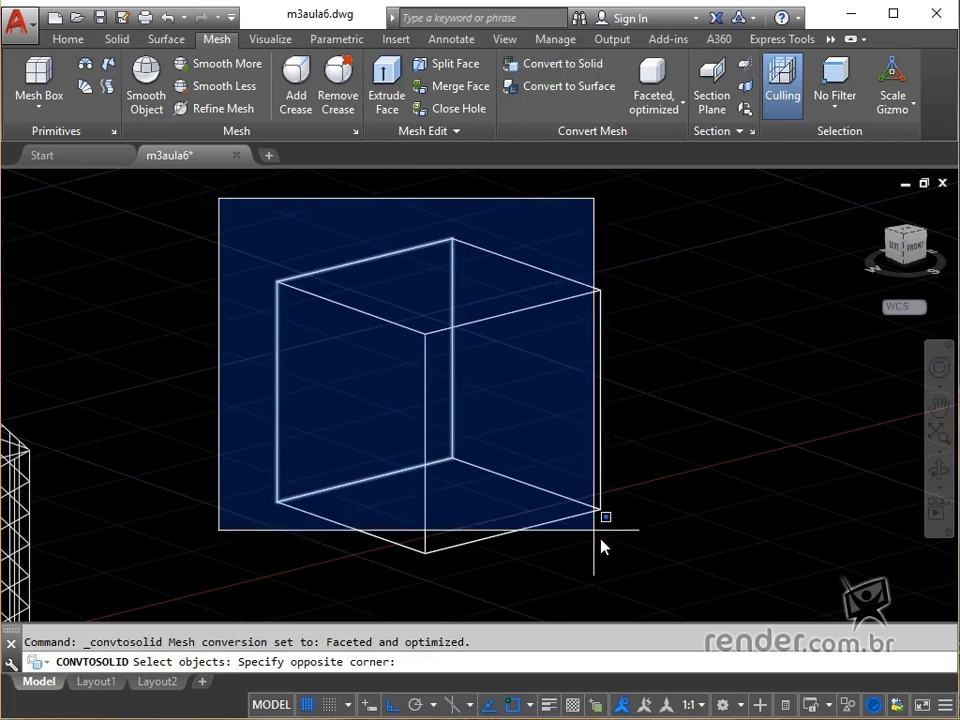
{"action": "left_click", "coordinate": [630, 566]}
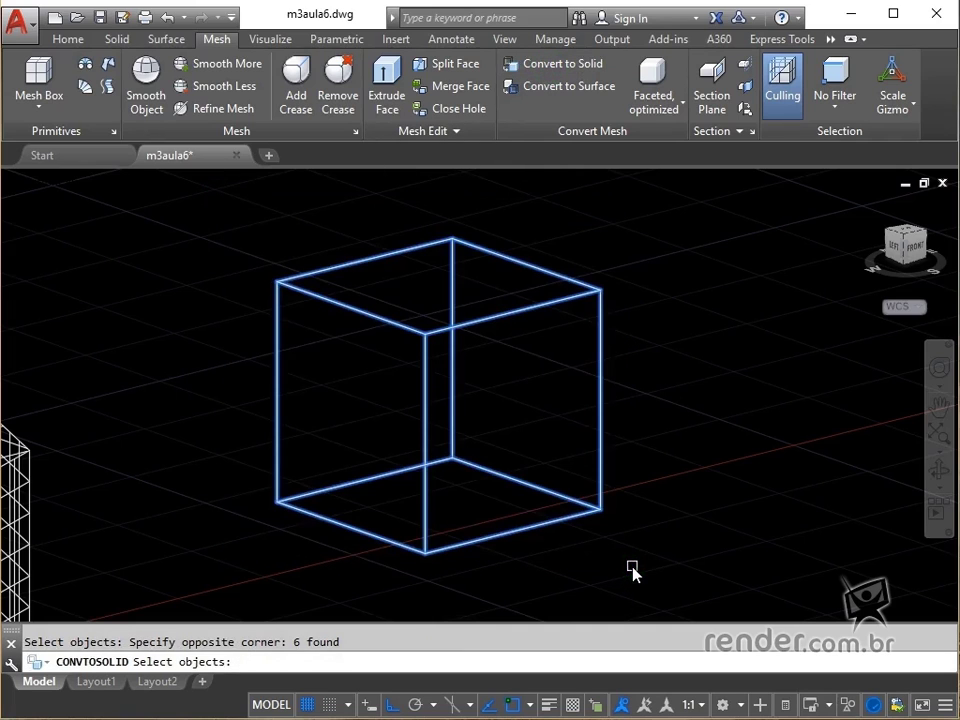
{"action": "key", "text": "Return"}
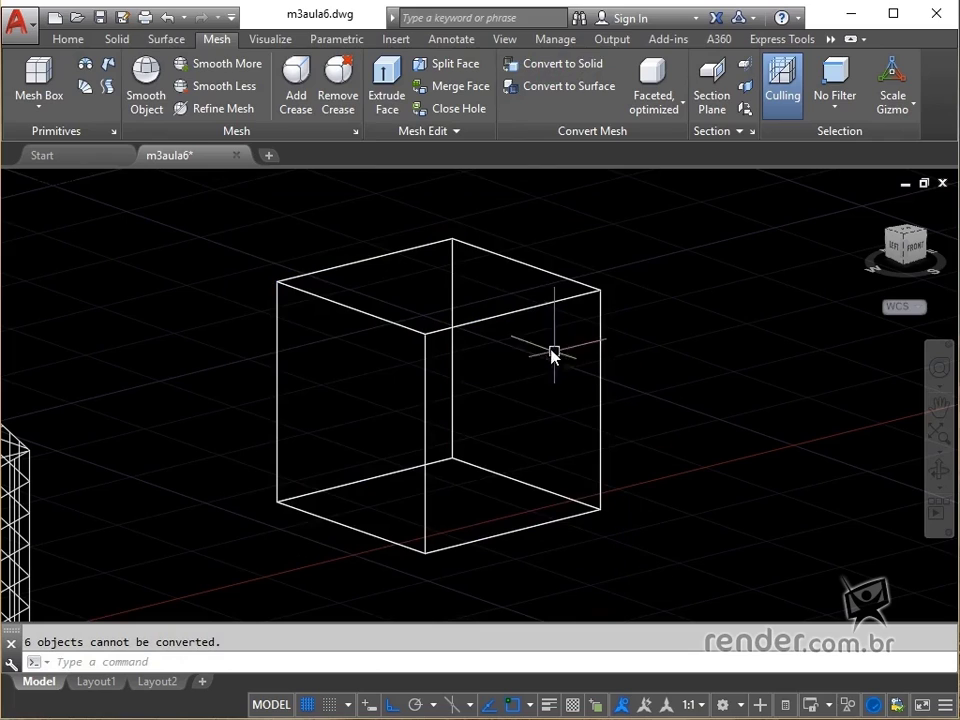
{"action": "left_click", "coordinate": [524, 330]}
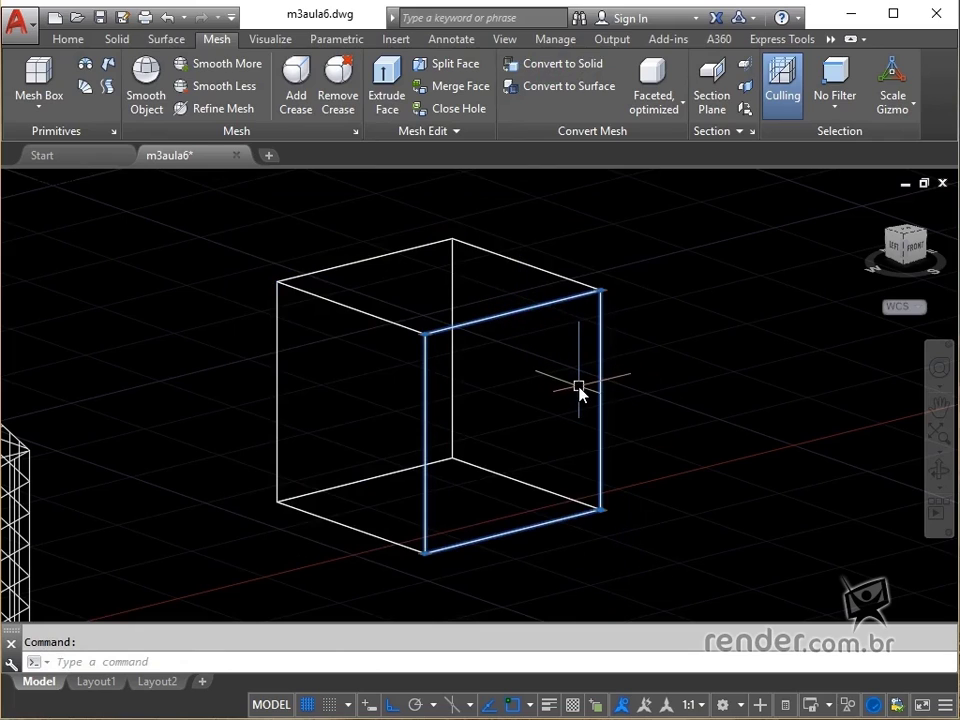
Move the cube's right face out with M, undo the move, and zoom to extents
{"action": "type", "text": "m"}
{"action": "key", "text": "Return"}
{"action": "left_click", "coordinate": [557, 429]}
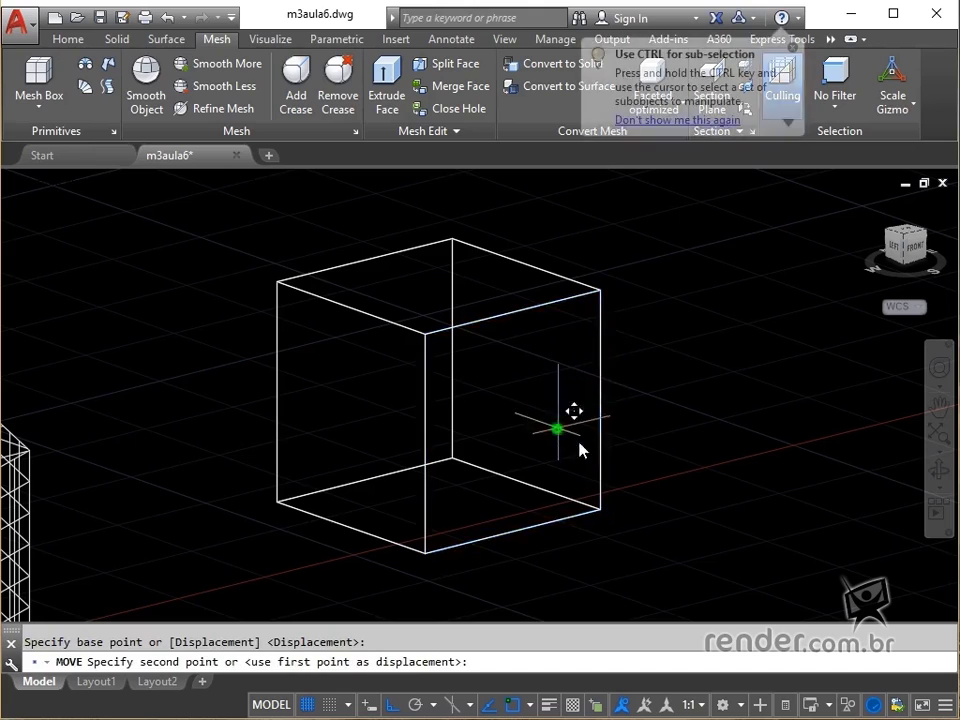
{"action": "left_click", "coordinate": [687, 478]}
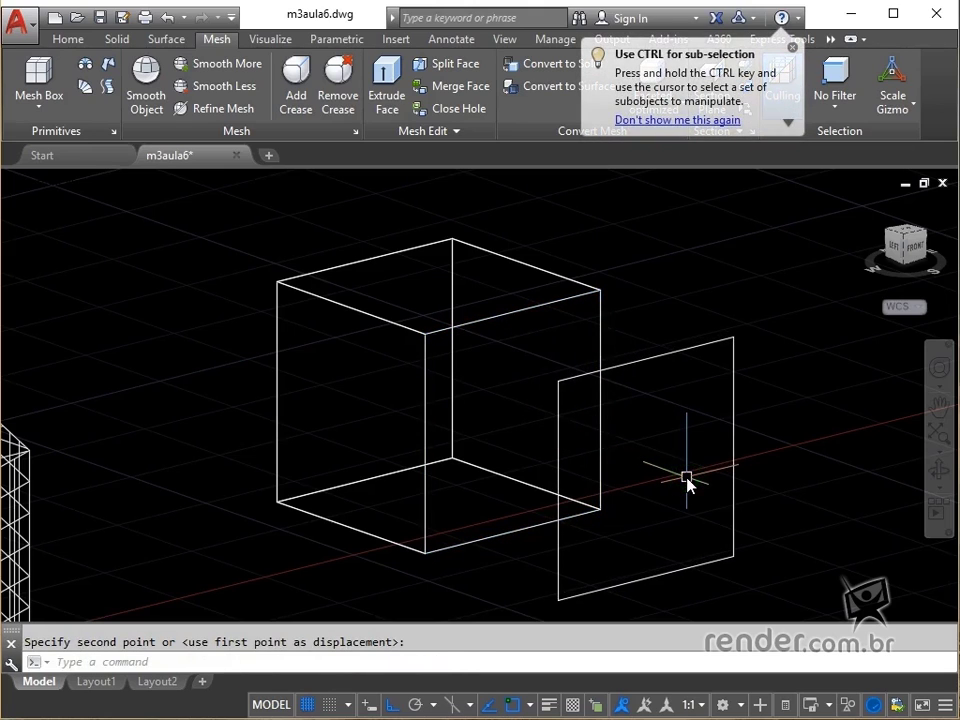
{"action": "key", "text": "ctrl+z"}
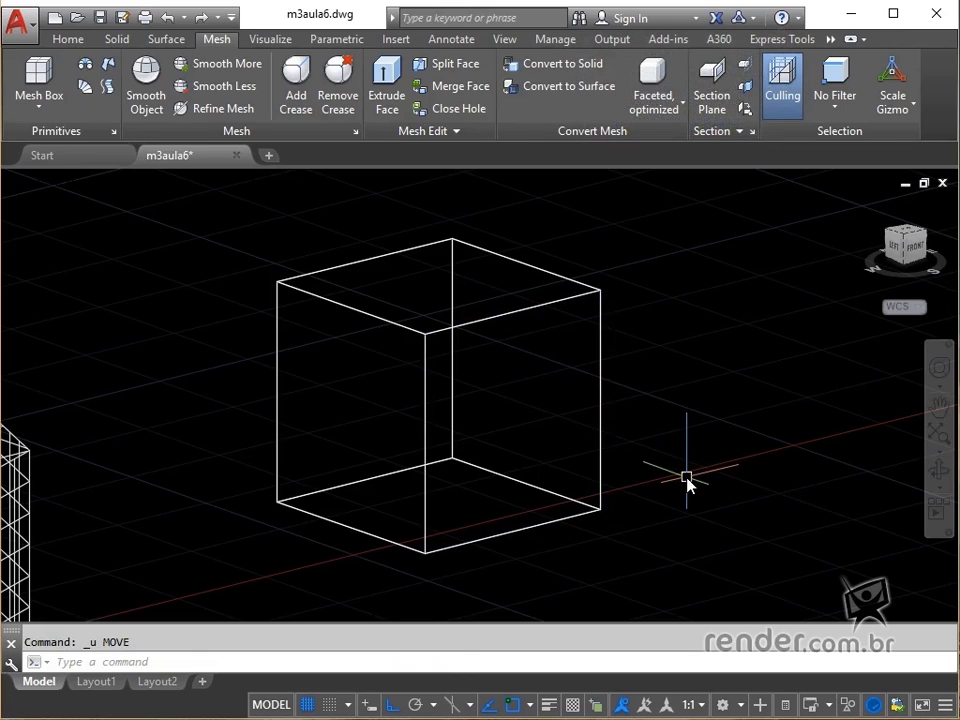
{"action": "middle_click", "coordinate": [687, 480]}
{"action": "middle_click", "coordinate": [687, 480]}
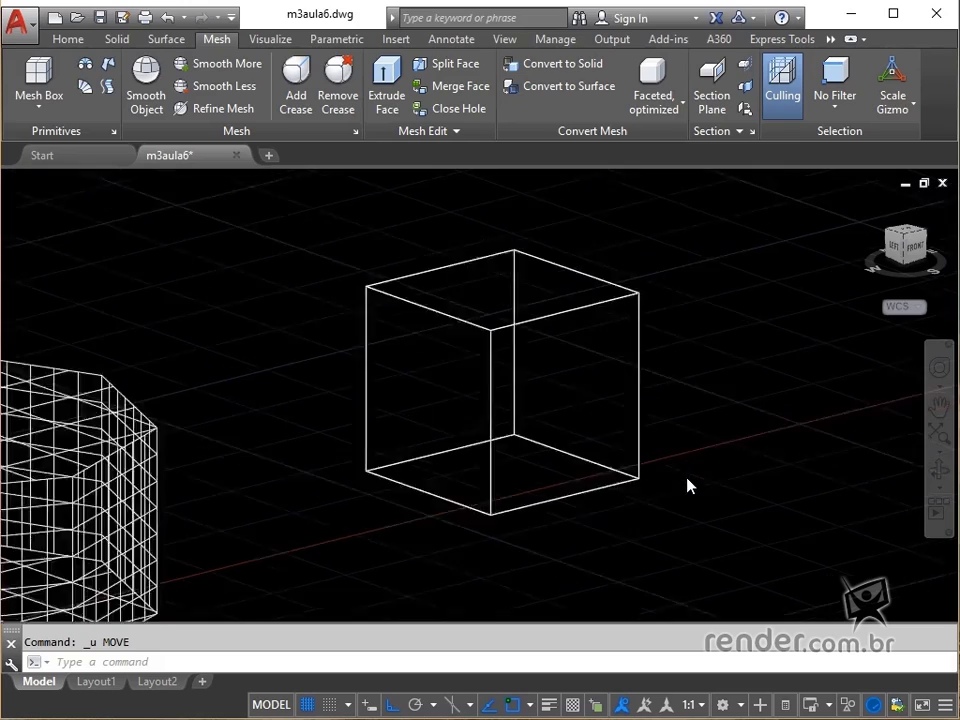